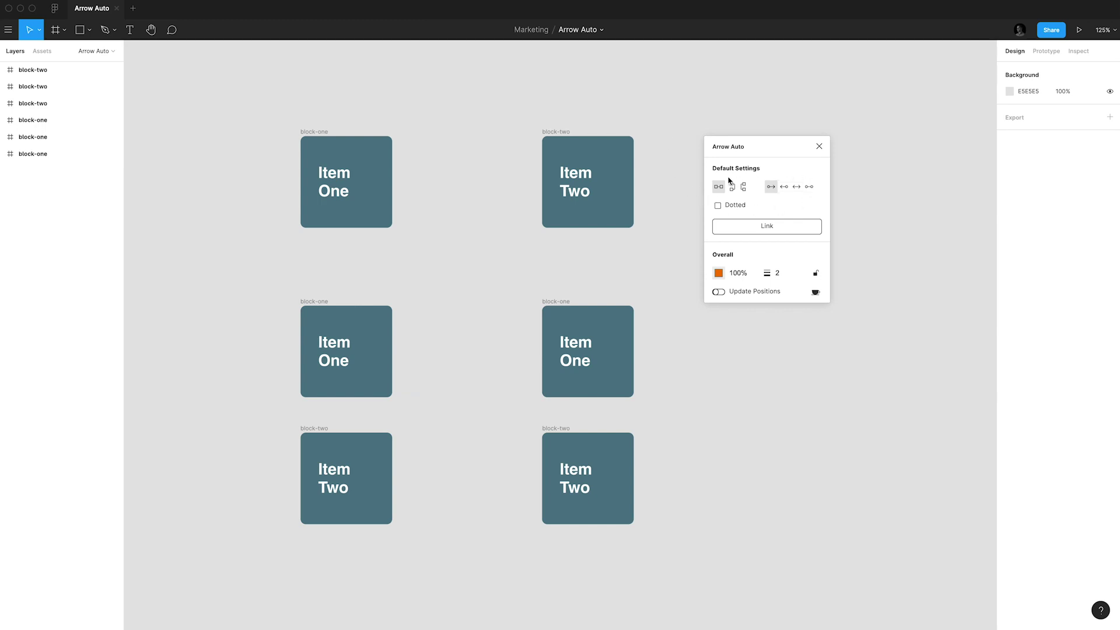
Step: Link the top block pair with a straight arrow and the lower pairs with curved arrows along the outer right and inner left sides
left_click_drag(694, 105, 252, 255)
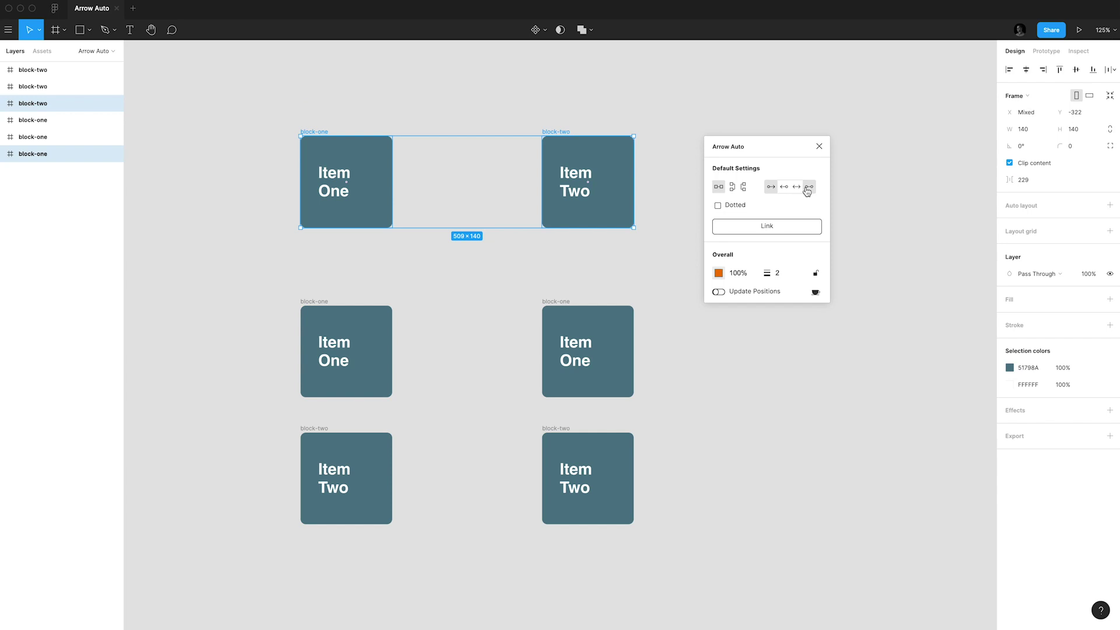
left_click(738, 228)
left_click_drag(473, 269, 272, 588)
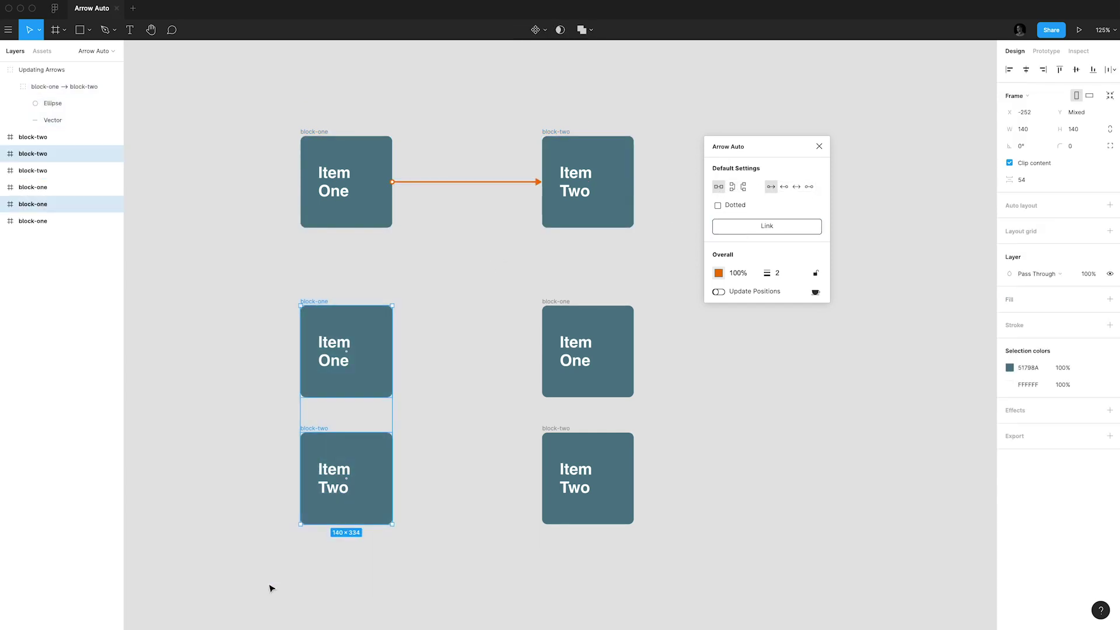
left_click(748, 232)
left_click_drag(672, 279, 483, 549)
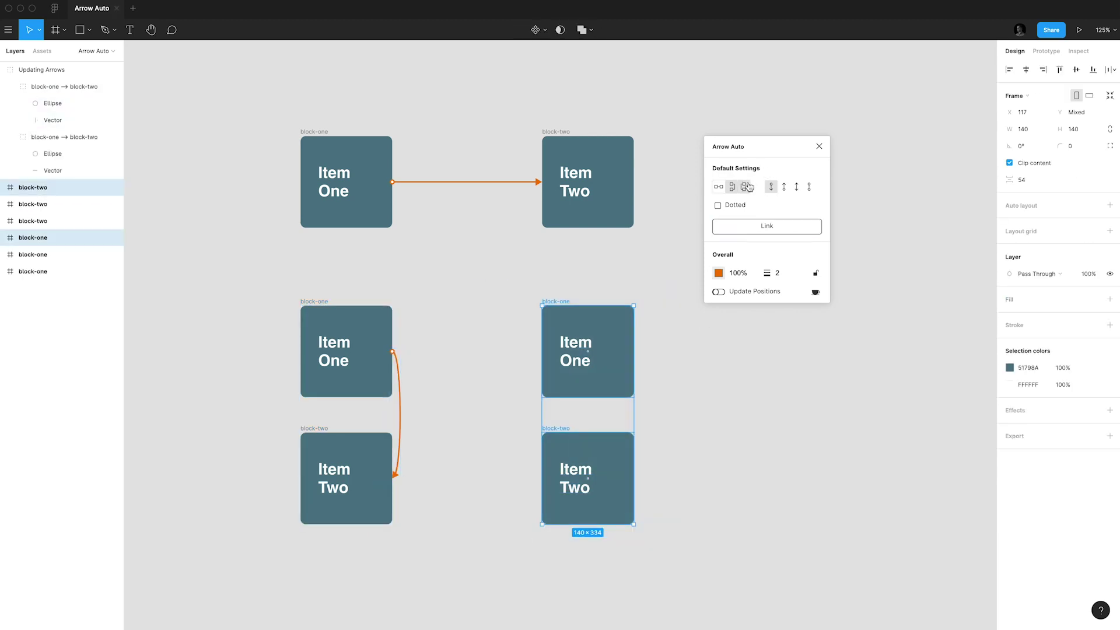
left_click(755, 227)
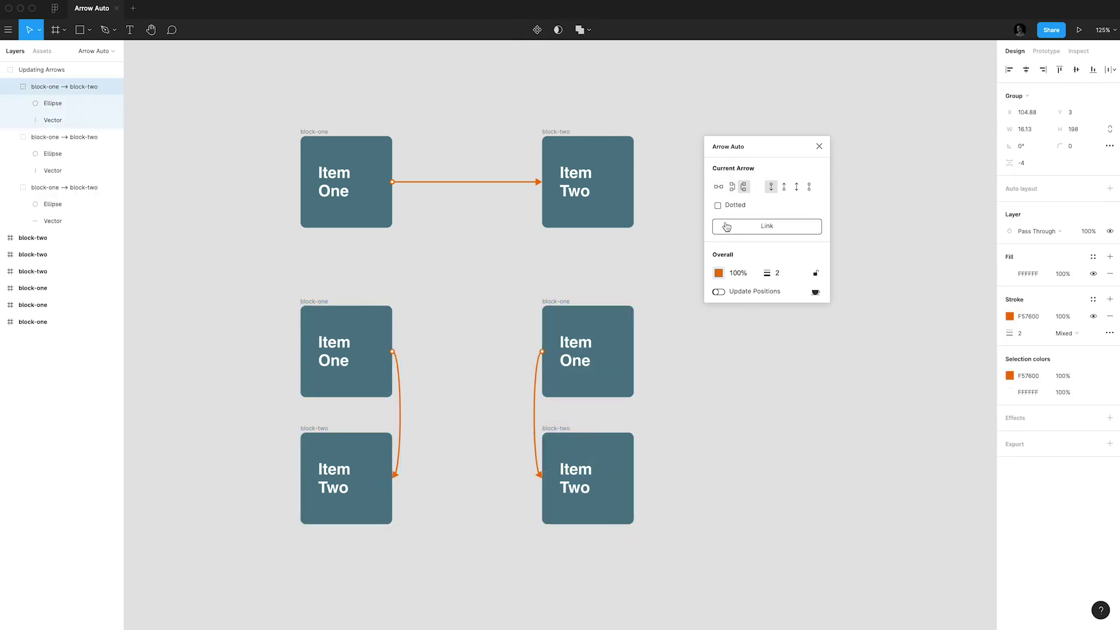
Step: Try circles on both ends of the newest curved arrow, and restore the circle-to-arrowhead style
left_click(809, 189)
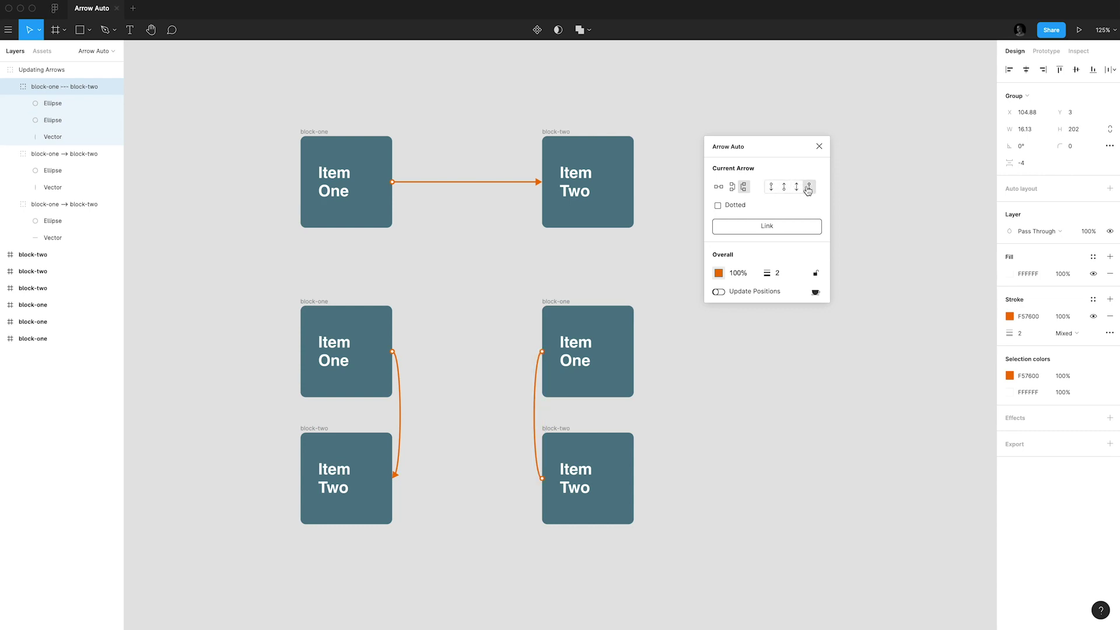
left_click(773, 187)
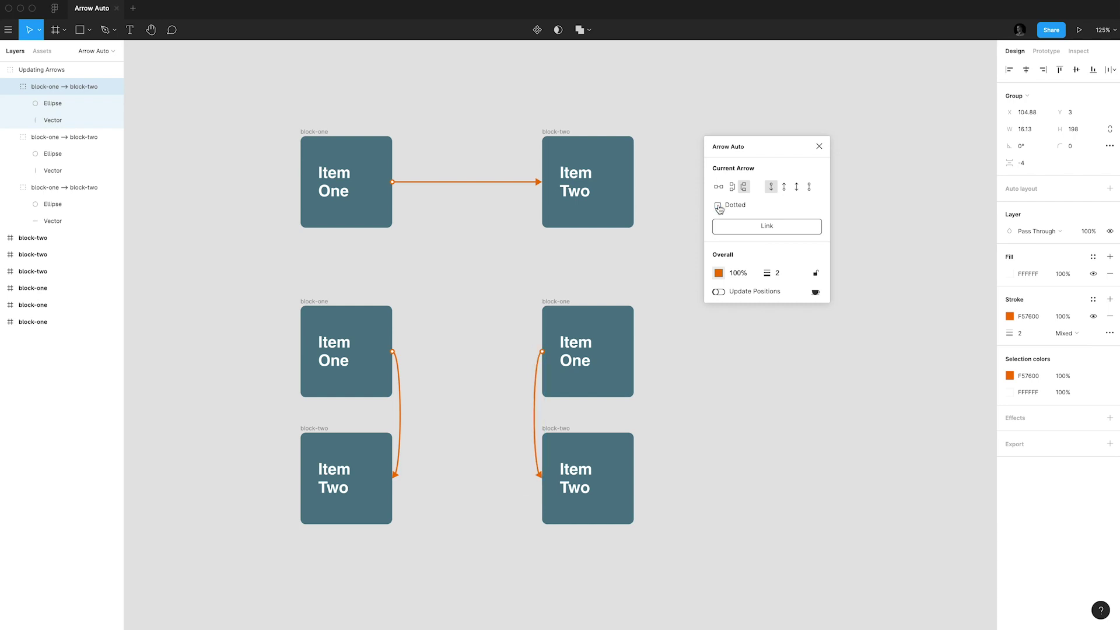
Step: Recolor all arrows blue (RGB 41, 0, 245) and set their opacity to 70%
left_click(720, 273)
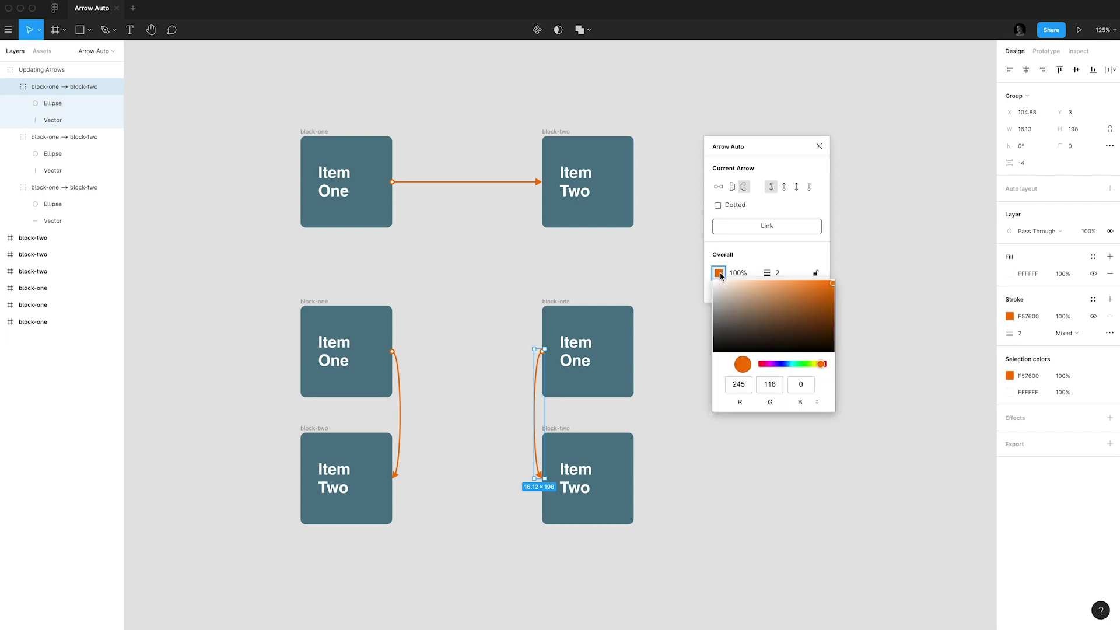
left_click_drag(816, 366, 779, 364)
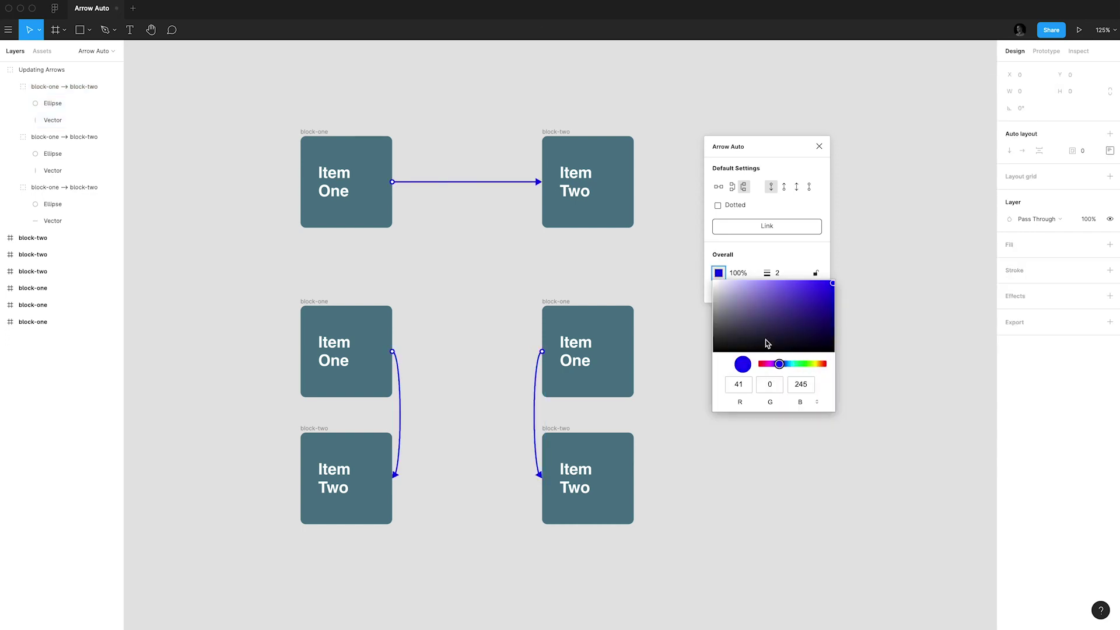
left_click(738, 273)
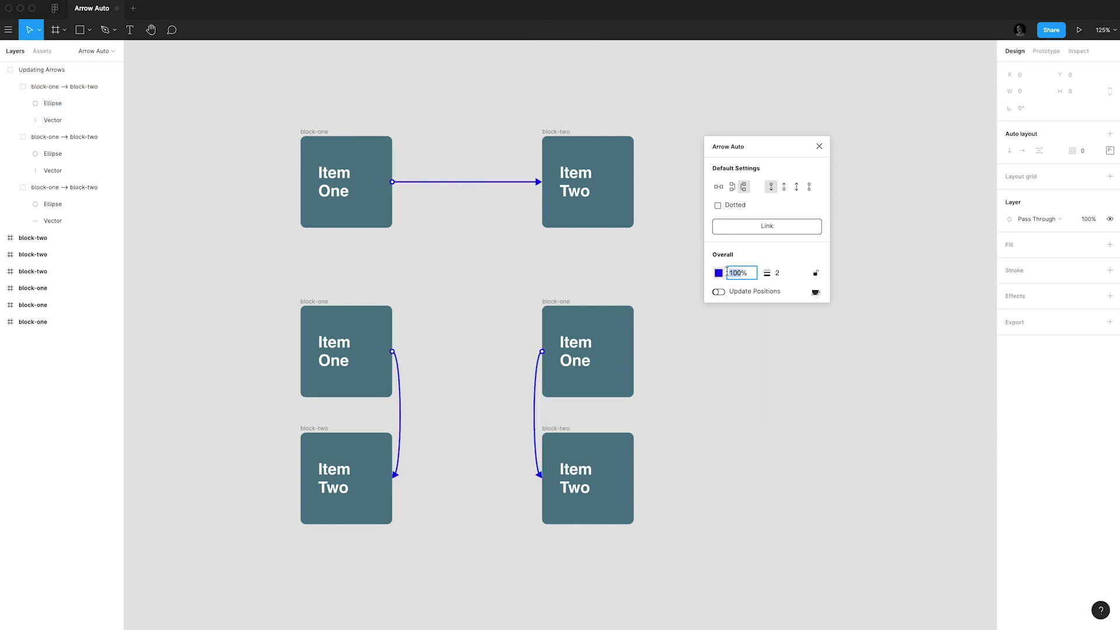
left_click(793, 271)
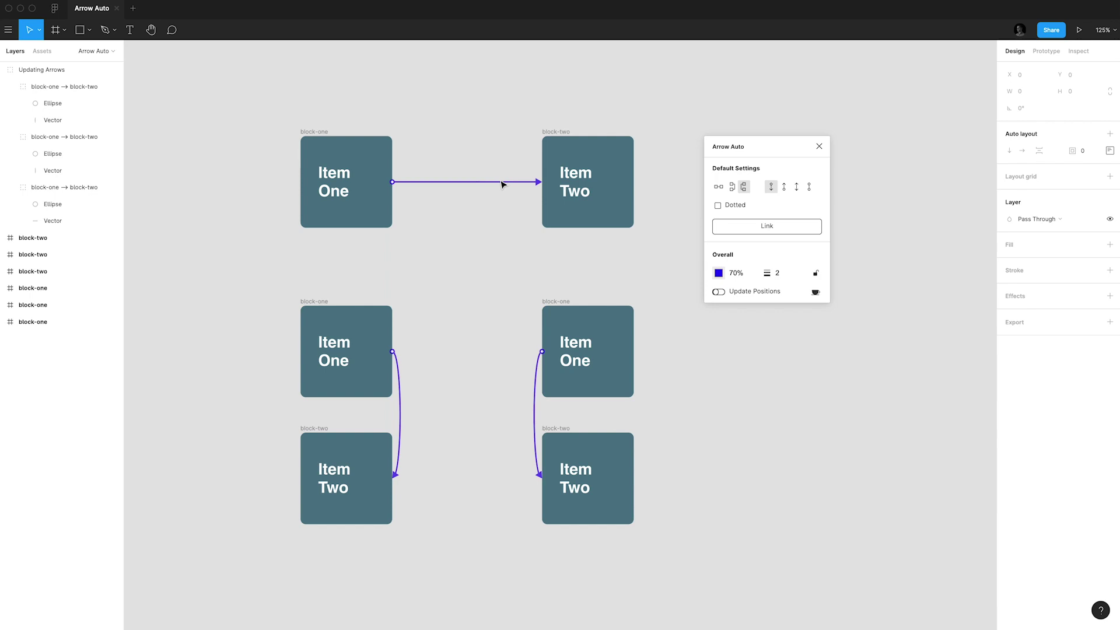
Step: Move the arrow group away from the blocks and enable Update Positions to reattach the arrows
left_click_drag(501, 184, 294, 126)
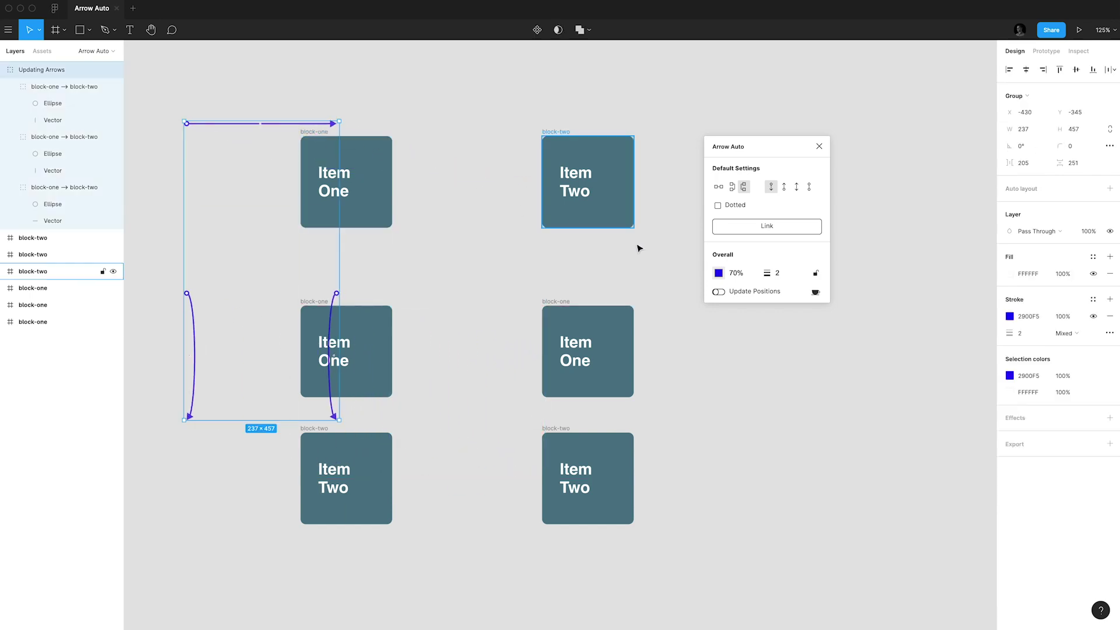
left_click(721, 293)
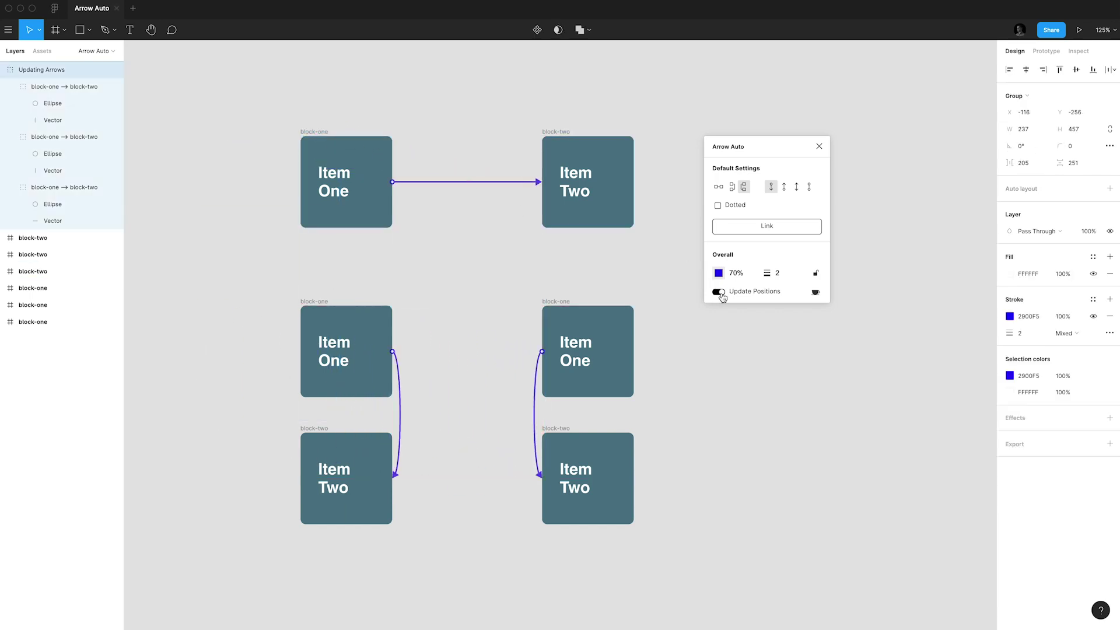
left_click(766, 406)
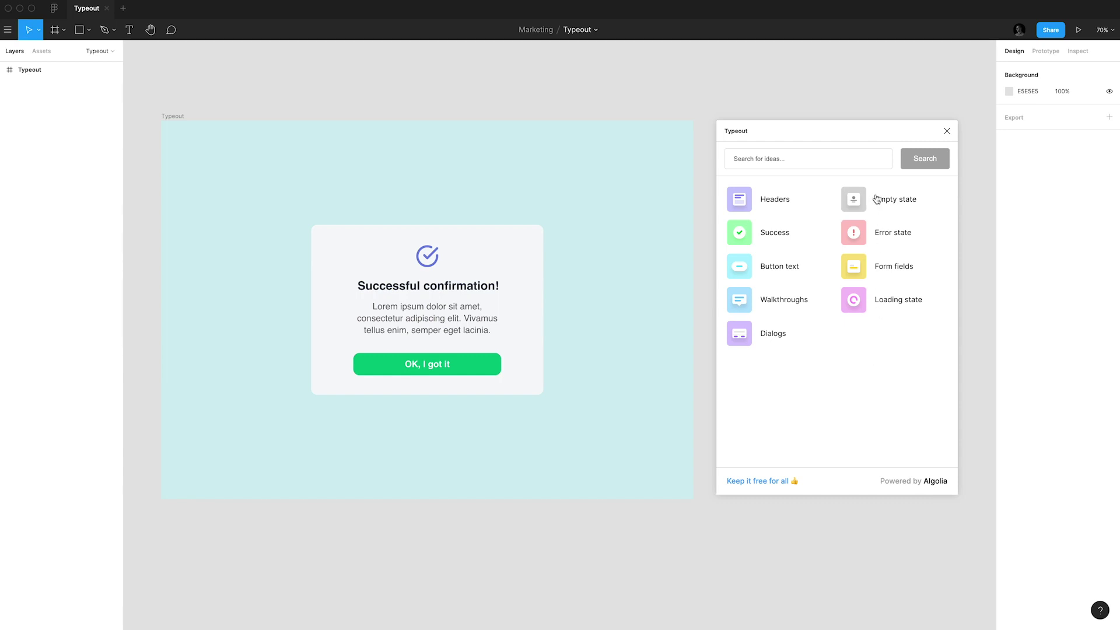
Step: Replace the dialog's lorem ipsum paragraph with the confirmed-email, start-a-new-group suggestion from Typeout's Walkthroughs category
left_click(877, 199)
left_click(727, 186)
left_click(471, 328)
left_click(769, 300)
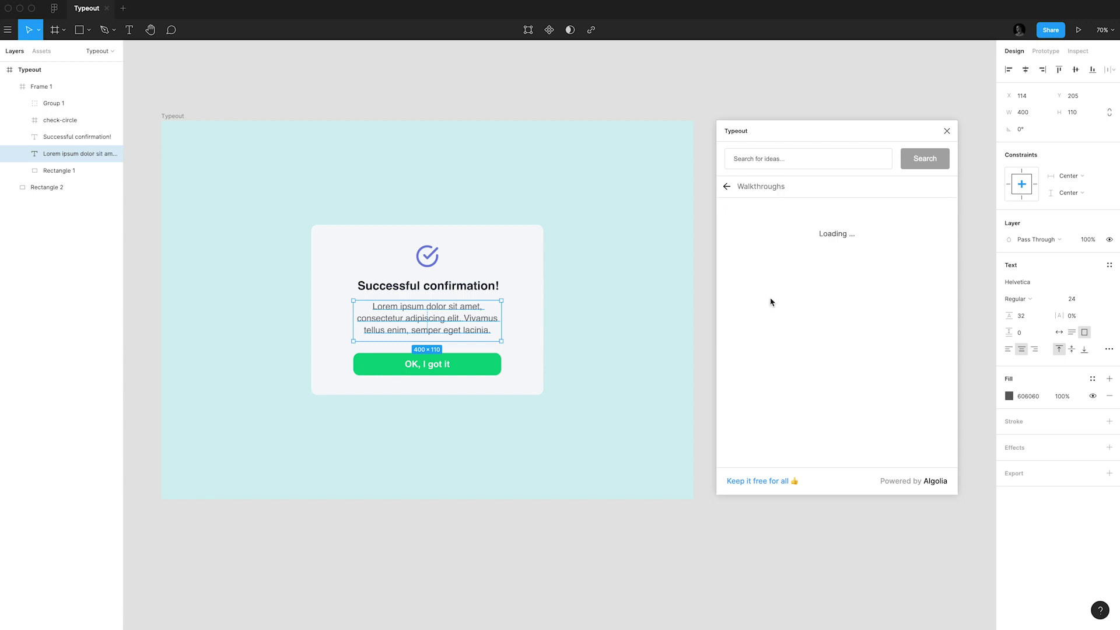
left_click(802, 228)
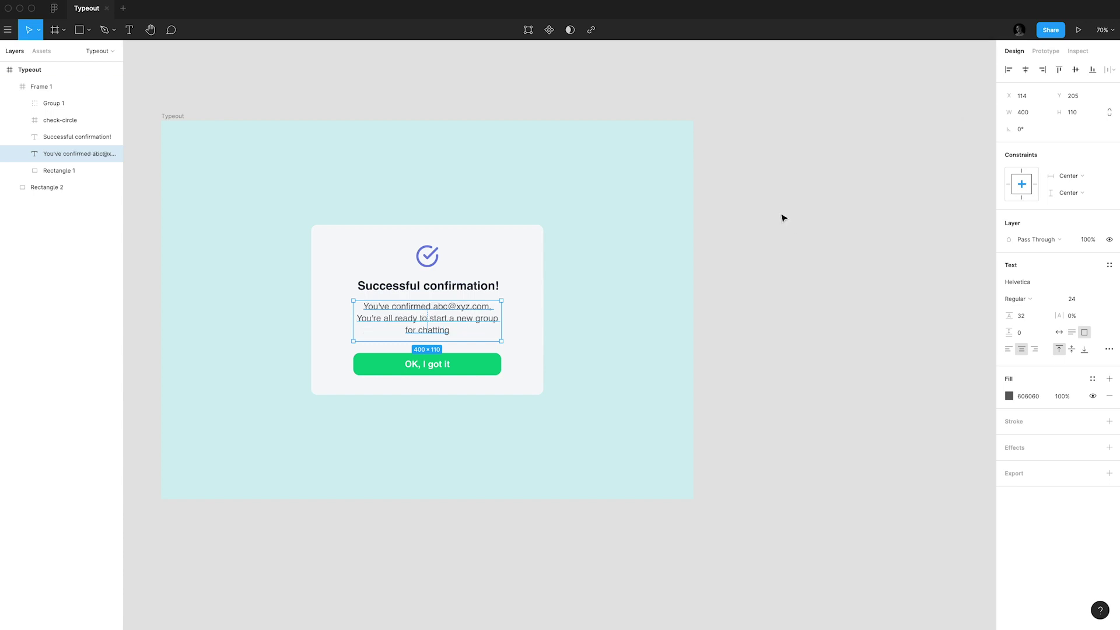
left_click(441, 550)
scroll(484, 560, "left", 5)
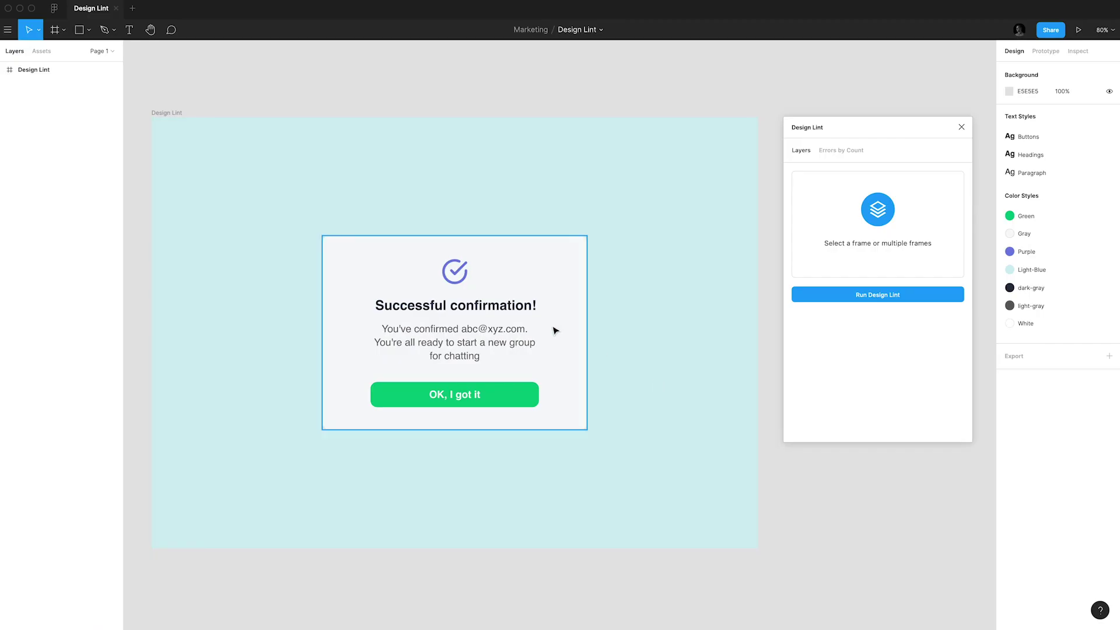
Step: Run Design Lint on the confirmation dialog frame and expand the Button group in its layer list
left_click(555, 331)
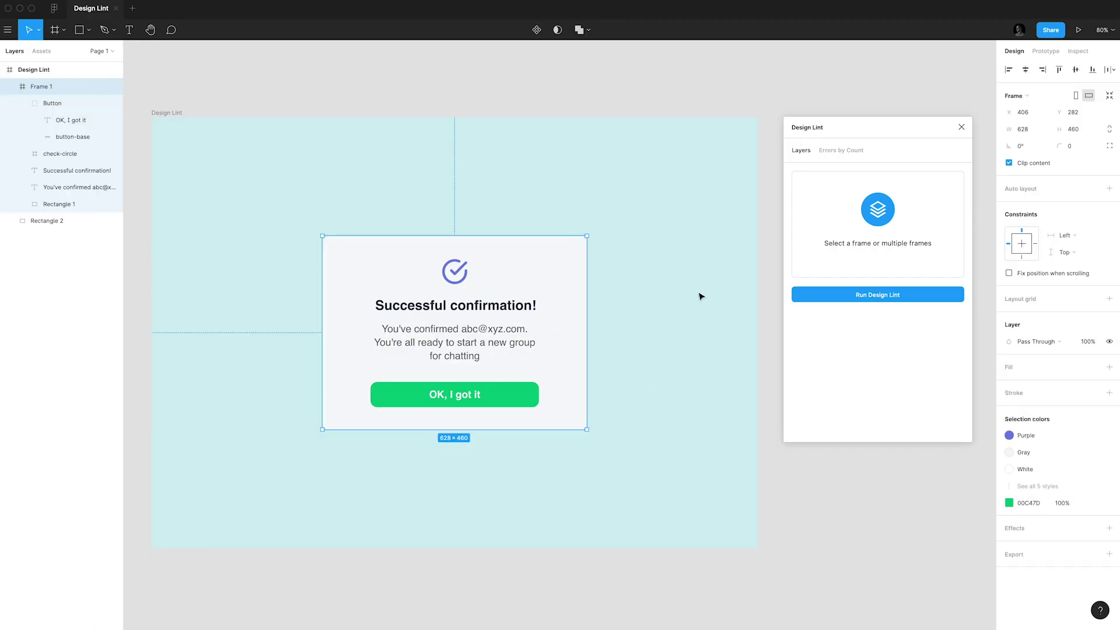
left_click(870, 295)
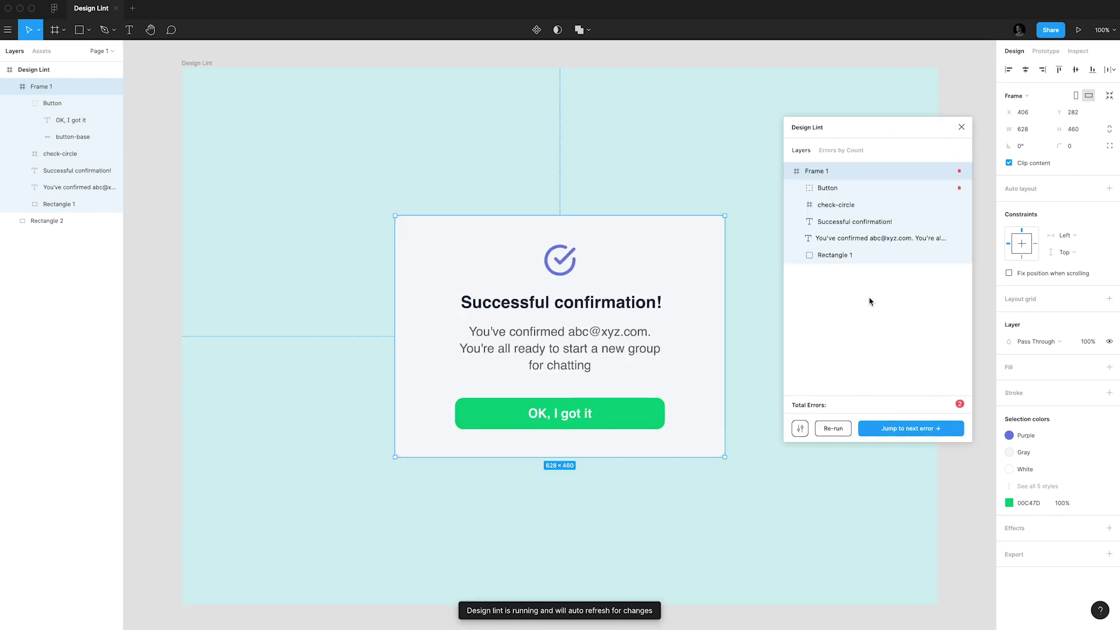
left_click(836, 190)
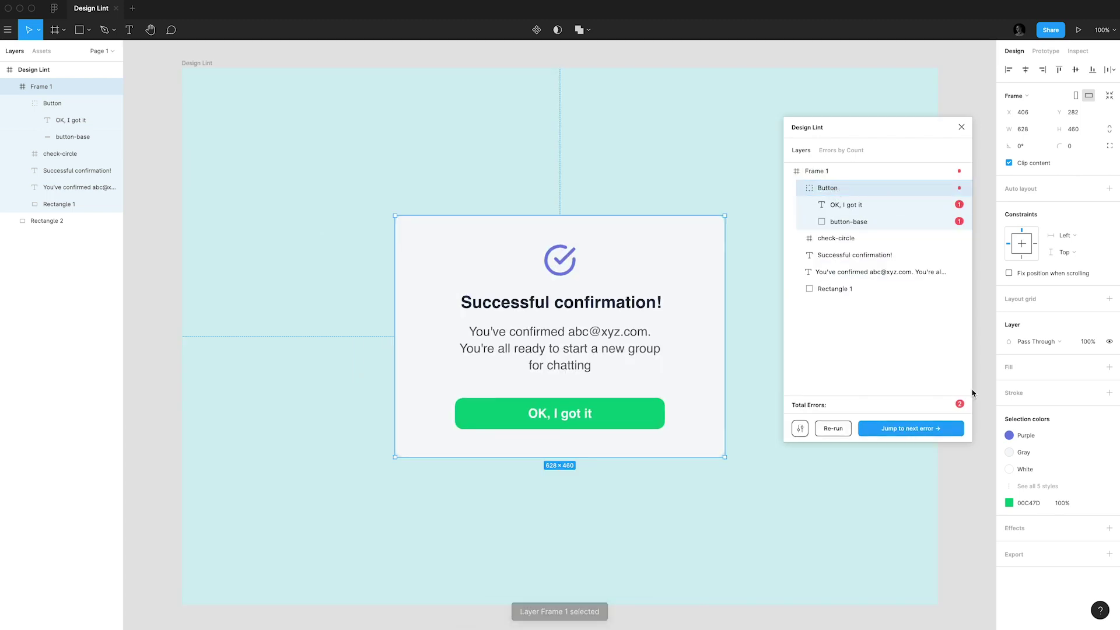
Step: Fix the missing fill style on button-base by applying the Green color style
left_click(888, 226)
left_click(1093, 265)
left_click(1019, 328)
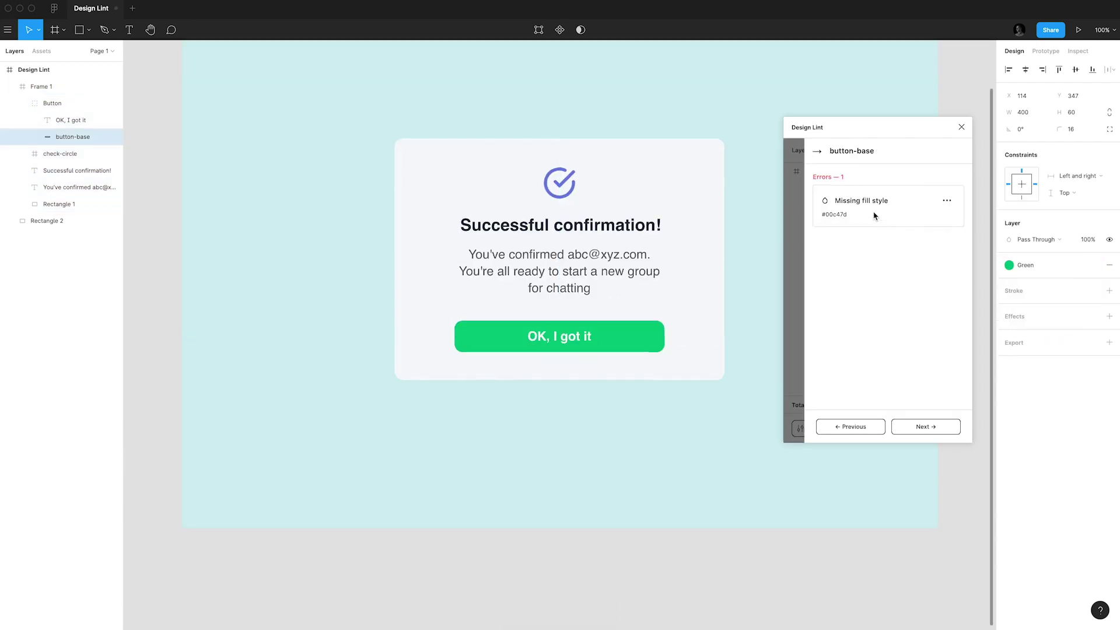
left_click(817, 151)
Step: Fix the missing text style on the "OK, I got it" label by applying the Buttons text style
left_click(853, 203)
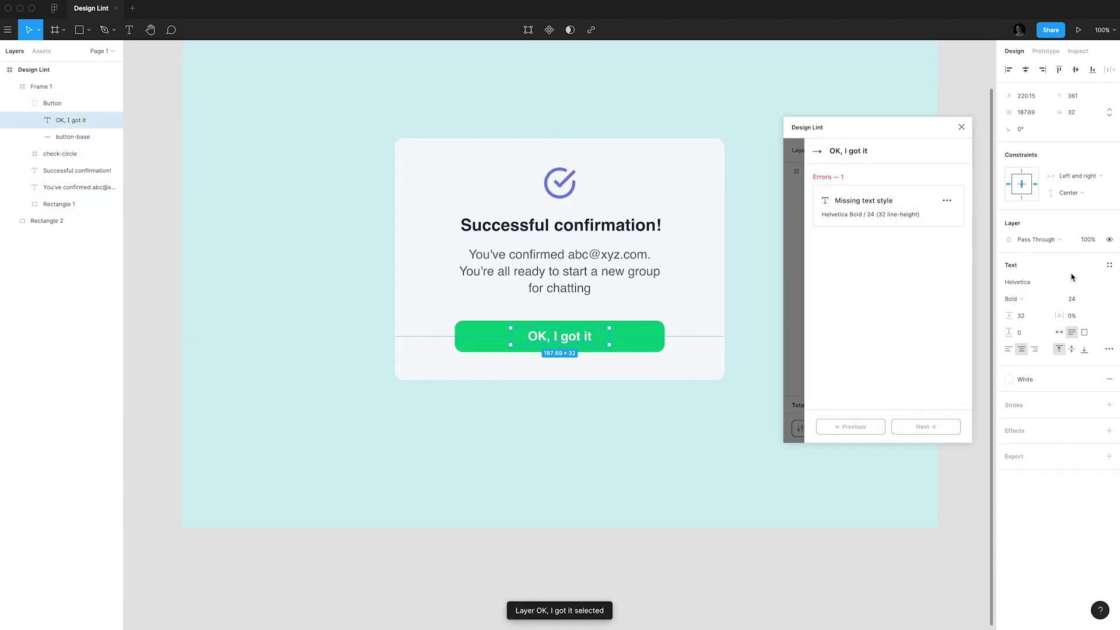
left_click(1110, 265)
left_click(1043, 330)
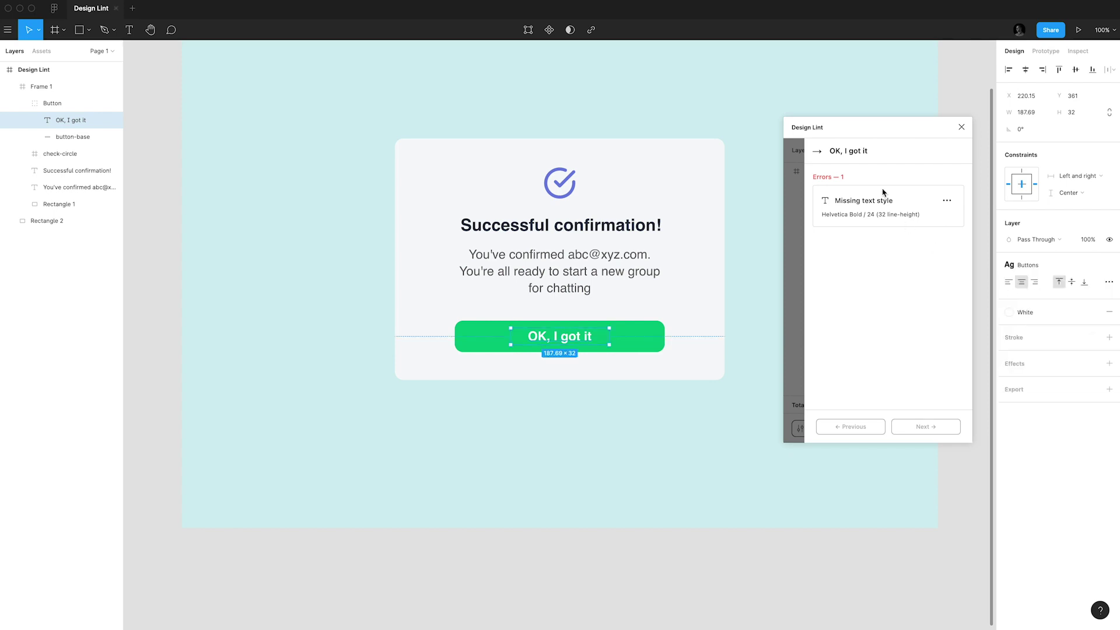
left_click(817, 151)
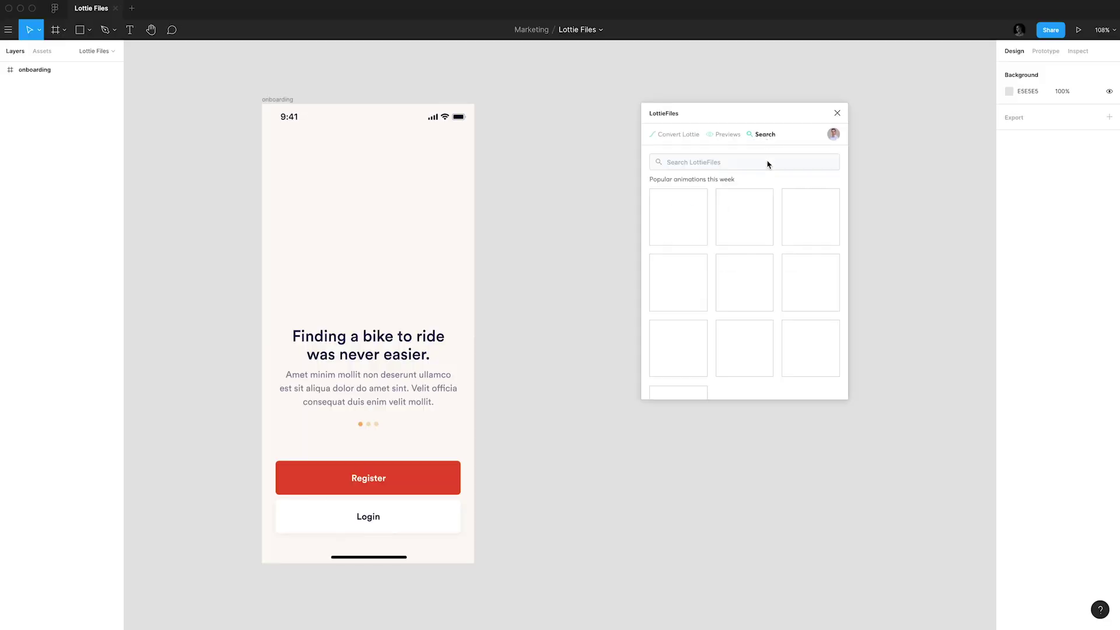
Step: Browse the popular LottieFiles animations and open the cyclist animation
scroll(753, 339, "down", 3)
left_click(820, 387)
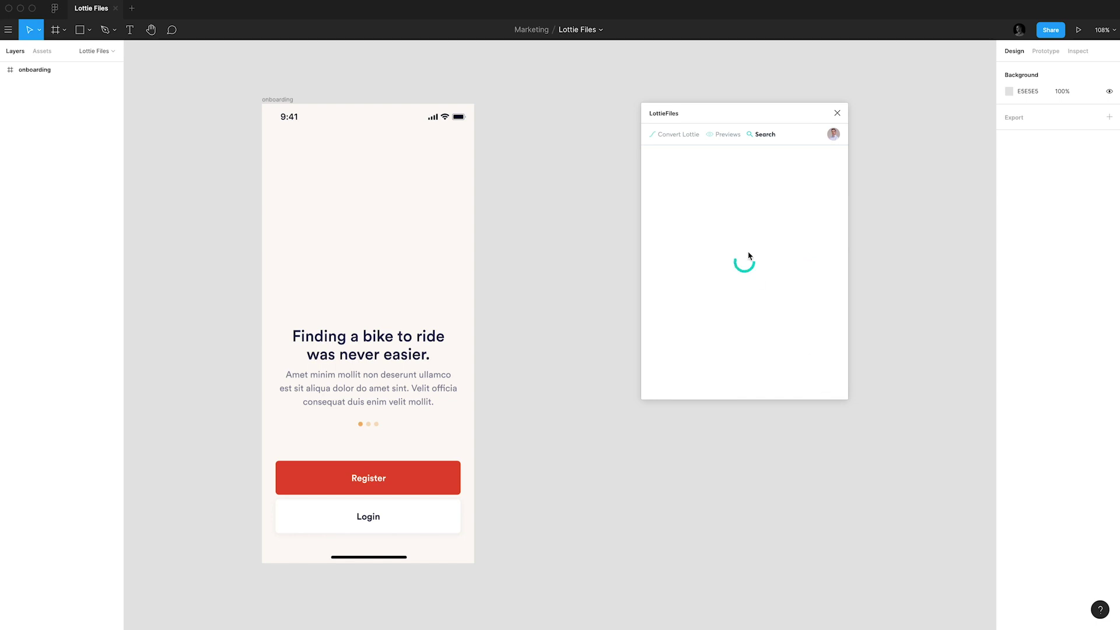
left_click(691, 213)
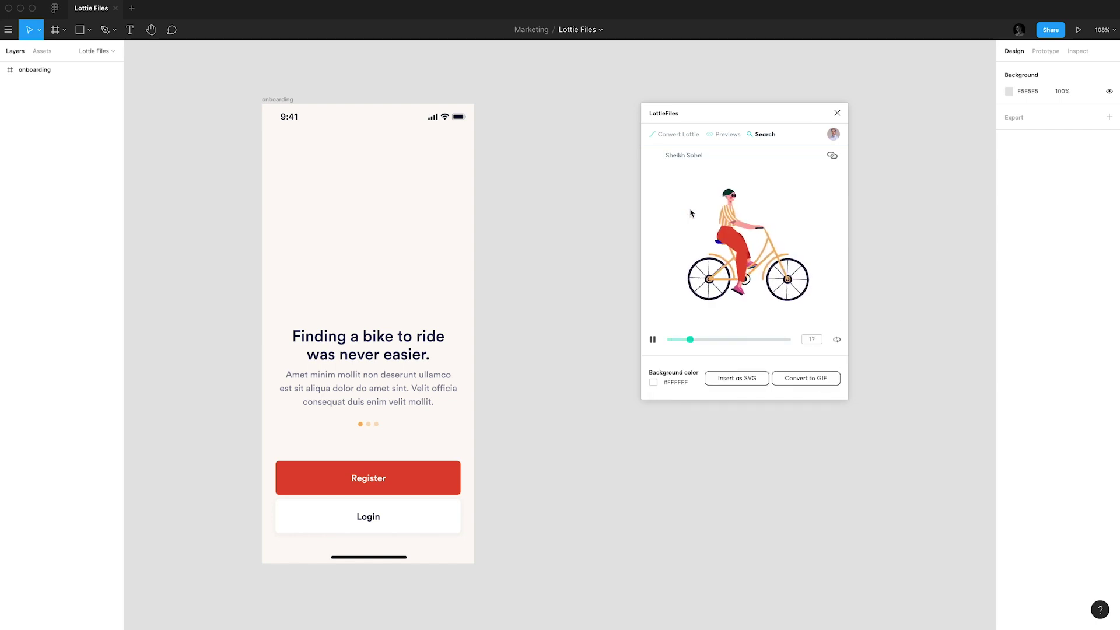
Step: Set the cyclist animation's background color to FBF8F5
left_click(692, 382)
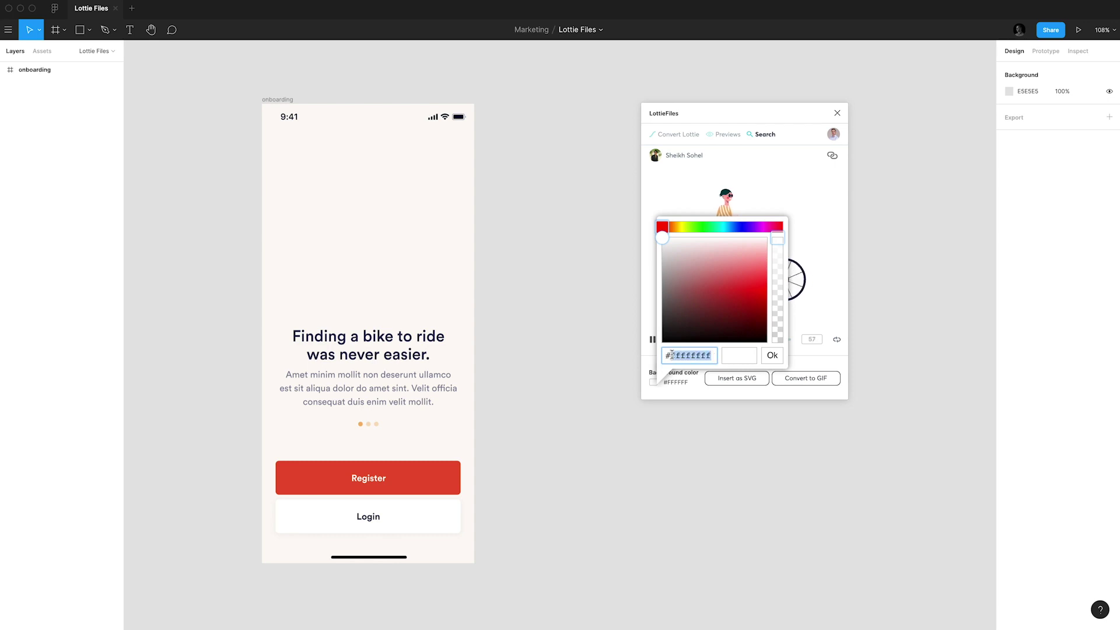
type("FBF8F5")
left_click(774, 356)
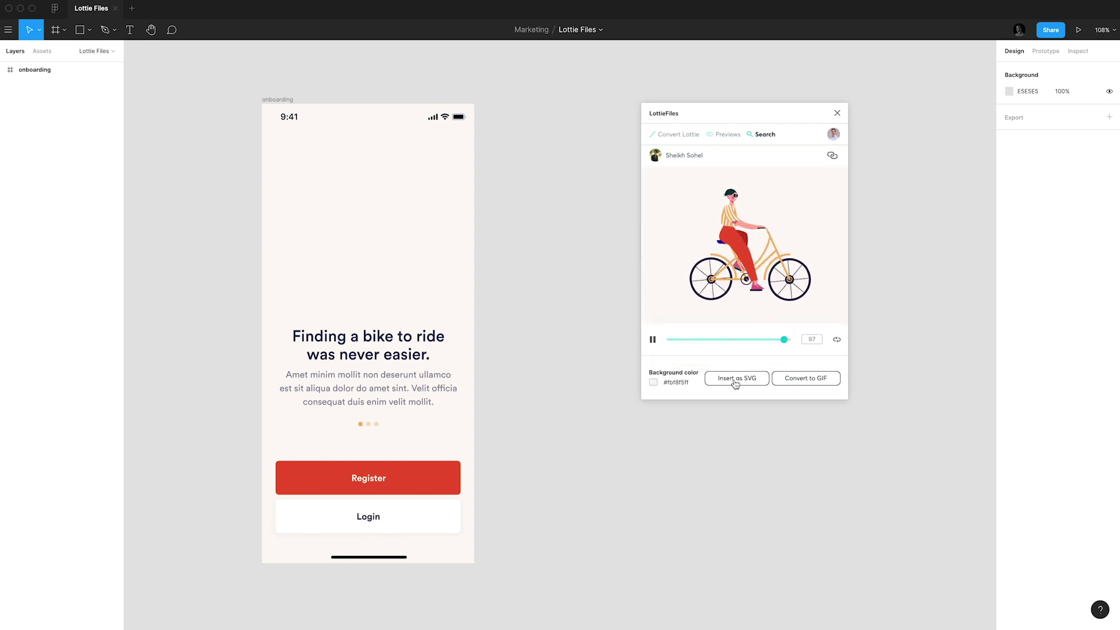
Step: Convert the cyclist animation to a GIF, add it to the canvas, and present the onboarding prototype
left_click(815, 384)
left_click(768, 356)
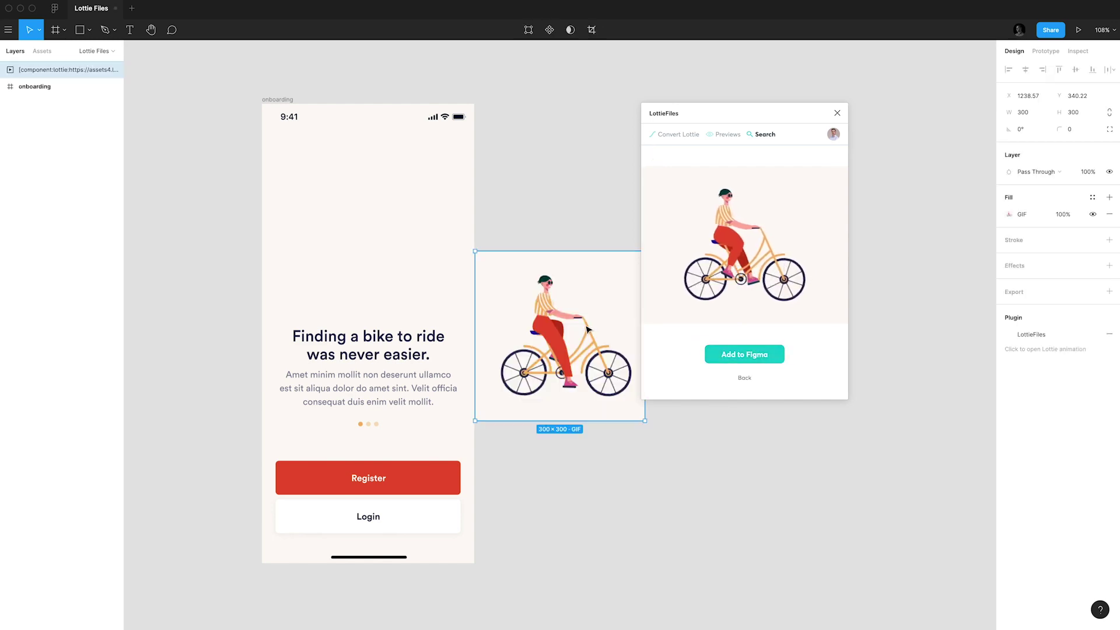
key("super+alt+Return")
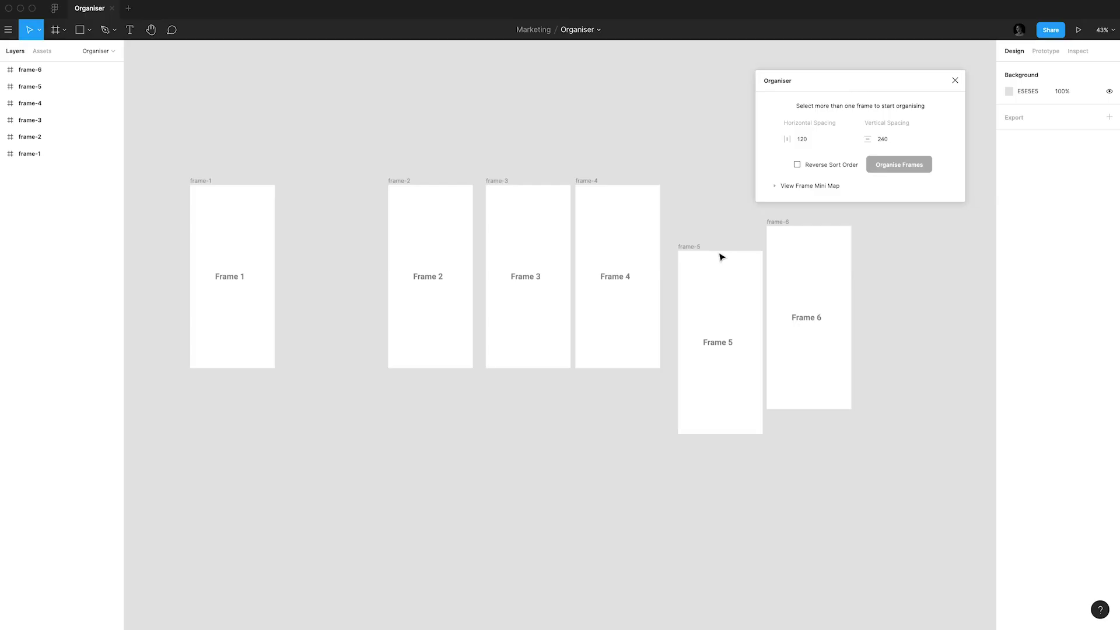
Step: Select all six frames and organise them into an evenly spaced row with Organiser
left_click_drag(269, 223, 870, 494)
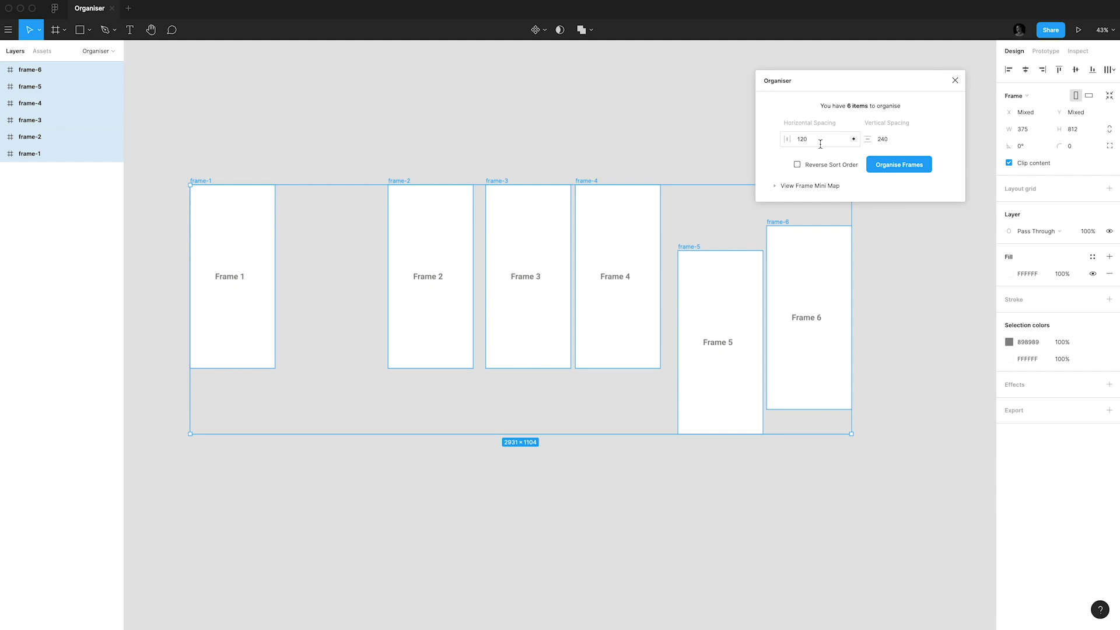
left_click(899, 165)
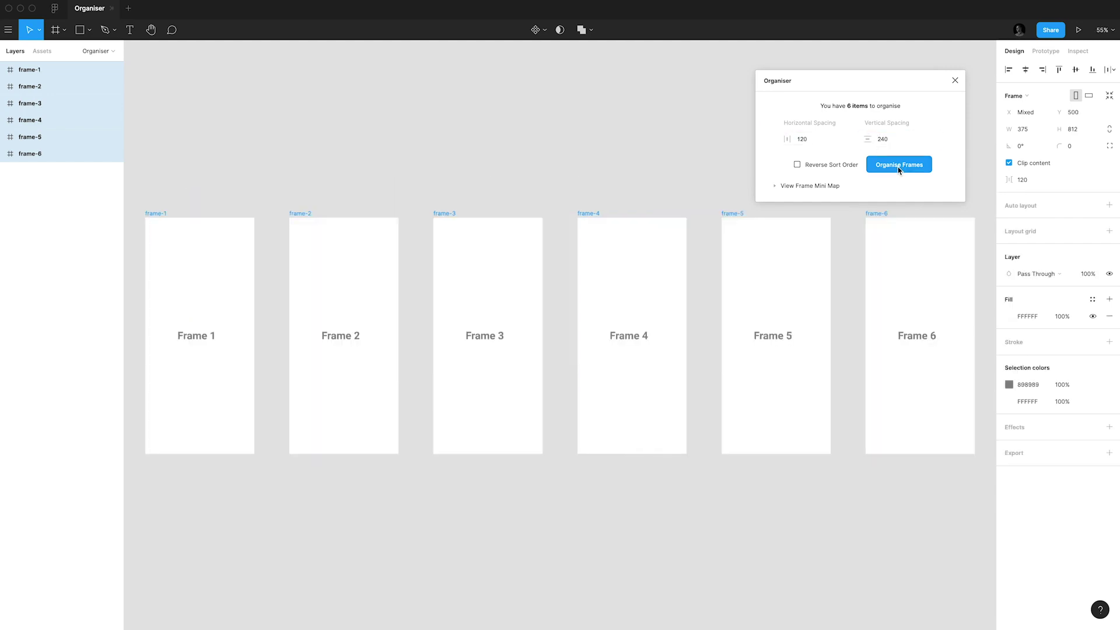
Step: Show the frame mini map and use it to reorder the frames, first moving frame 1 behind frame 3
left_click(811, 186)
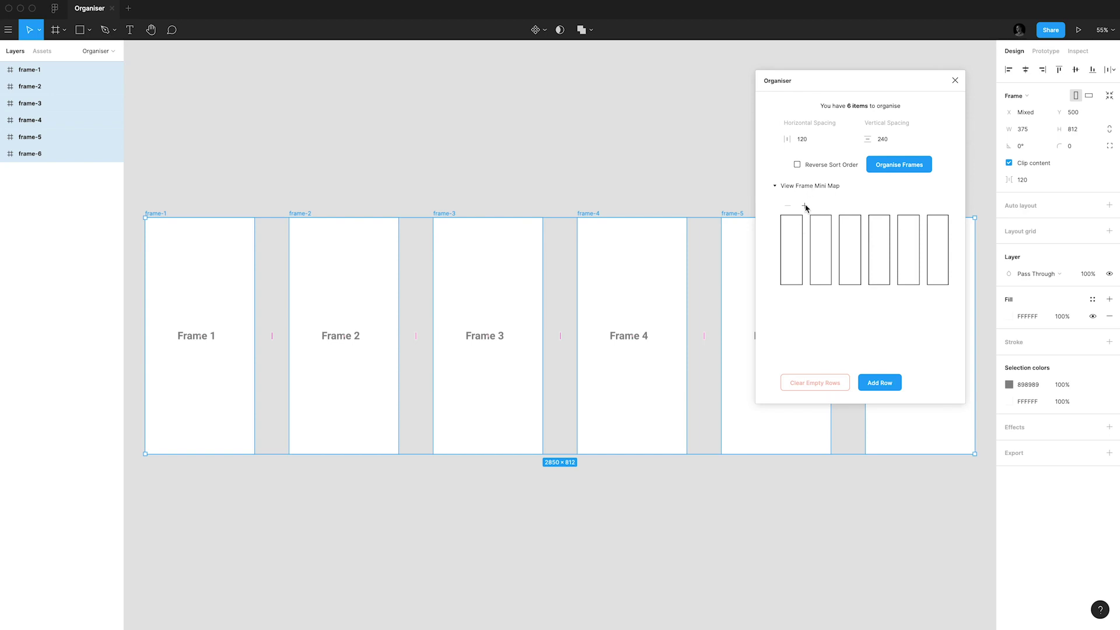
left_click_drag(800, 251, 842, 248)
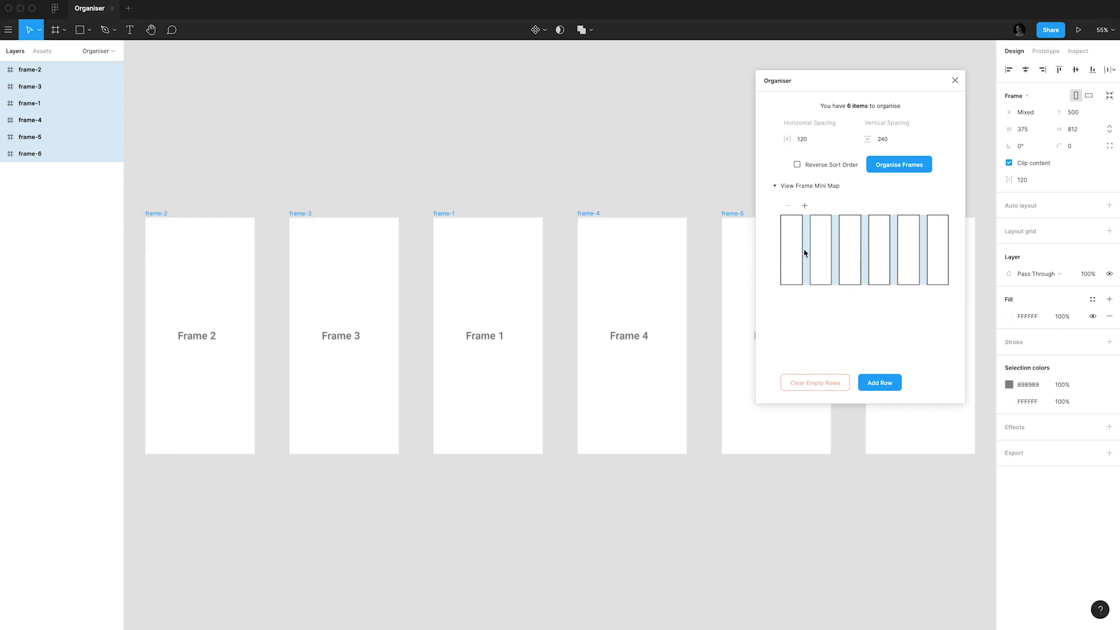
left_click_drag(800, 262, 854, 254)
Step: Add a second row in the mini map and move frame 1 into it
left_click(866, 388)
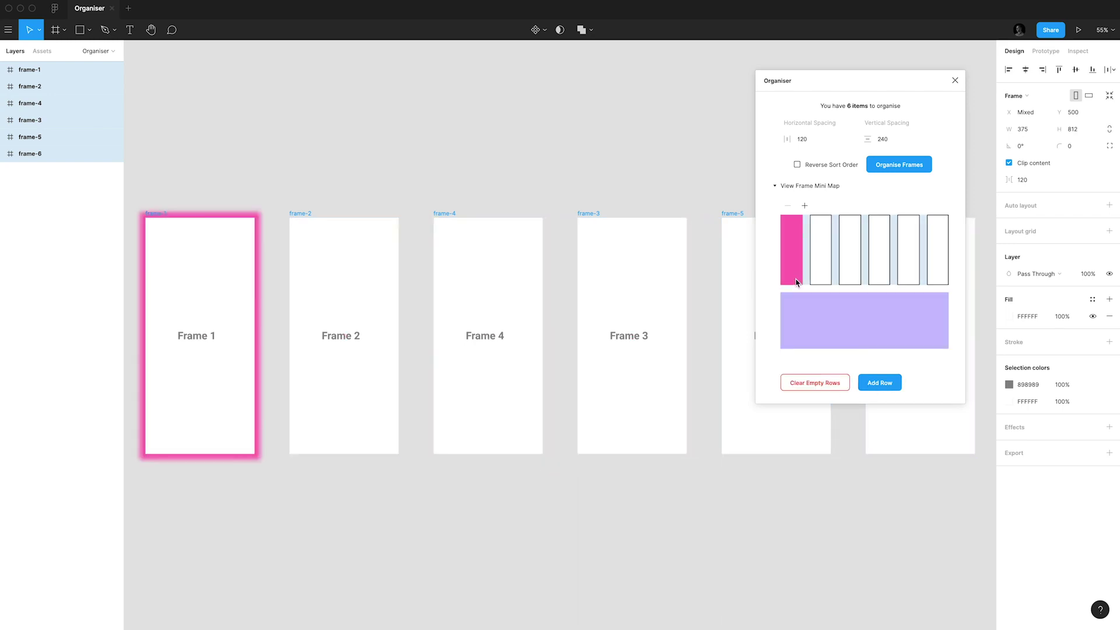
left_click_drag(797, 282, 799, 306)
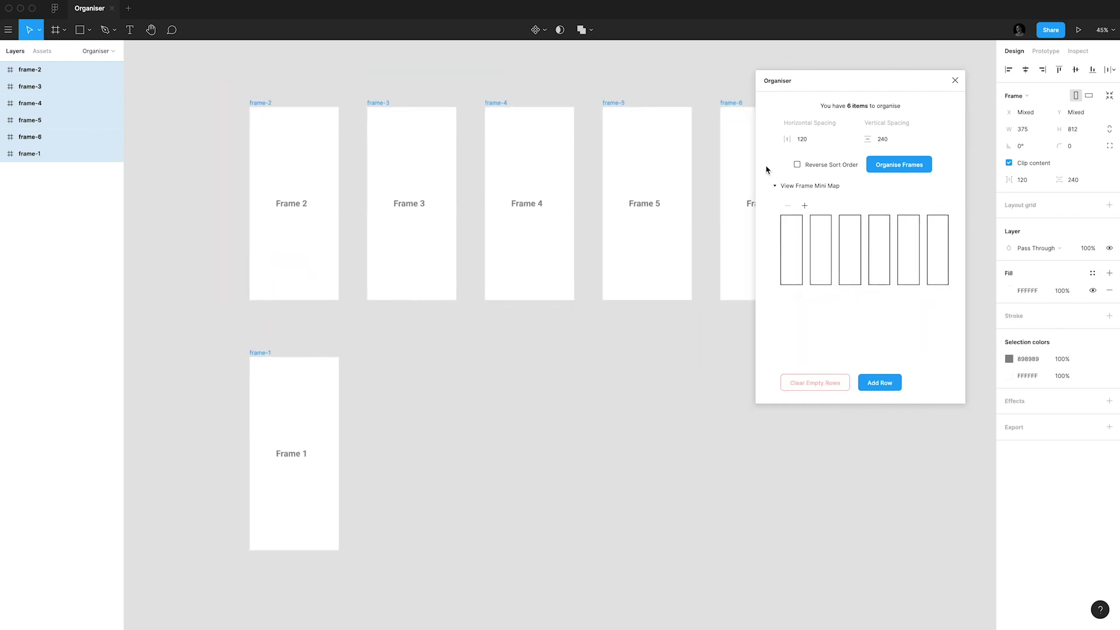